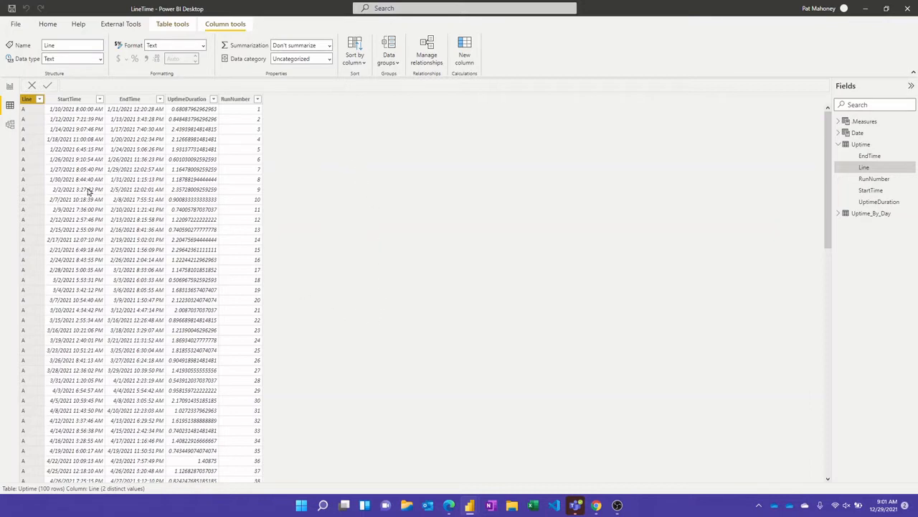
View the Original Model diagram of the Date and Uptime tables, and open the Uptime By Date report page.
click(11, 126)
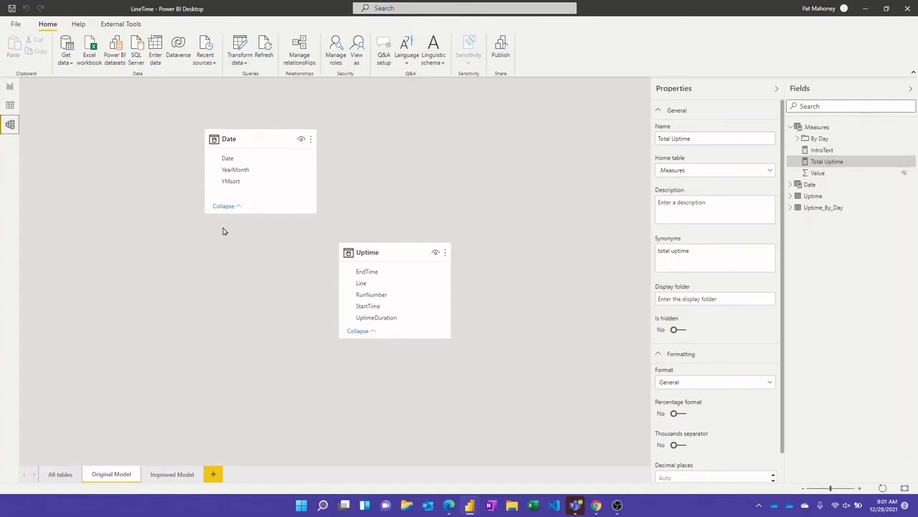
click(9, 88)
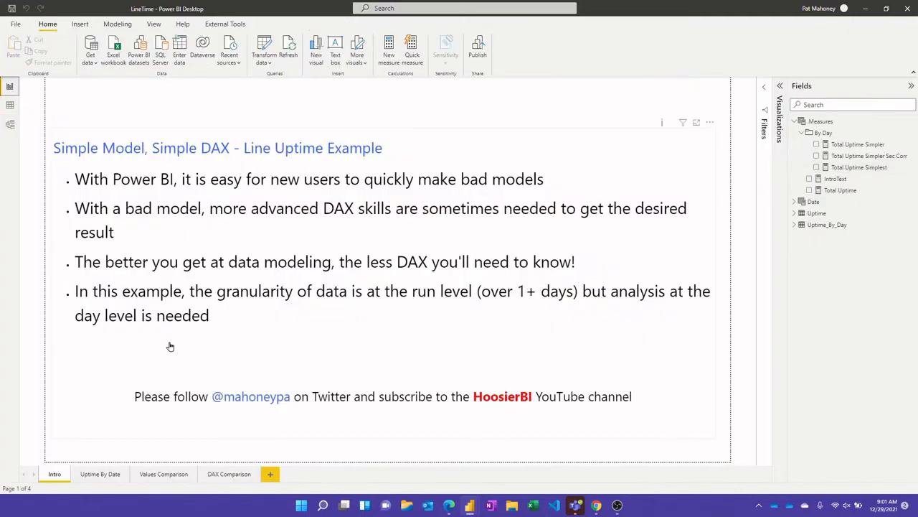
click(100, 474)
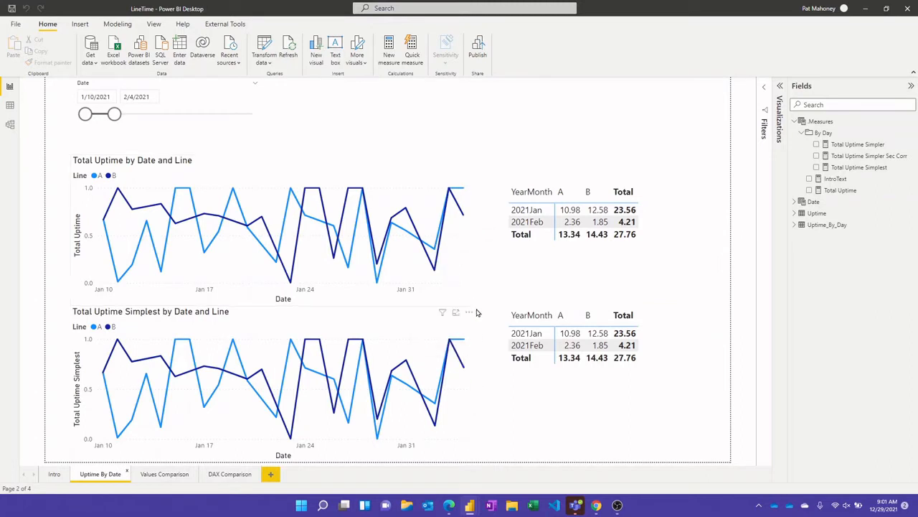
Select the Total Uptime by Date and Line chart and examine the full DAX formula of the Total Uptime measure.
click(471, 261)
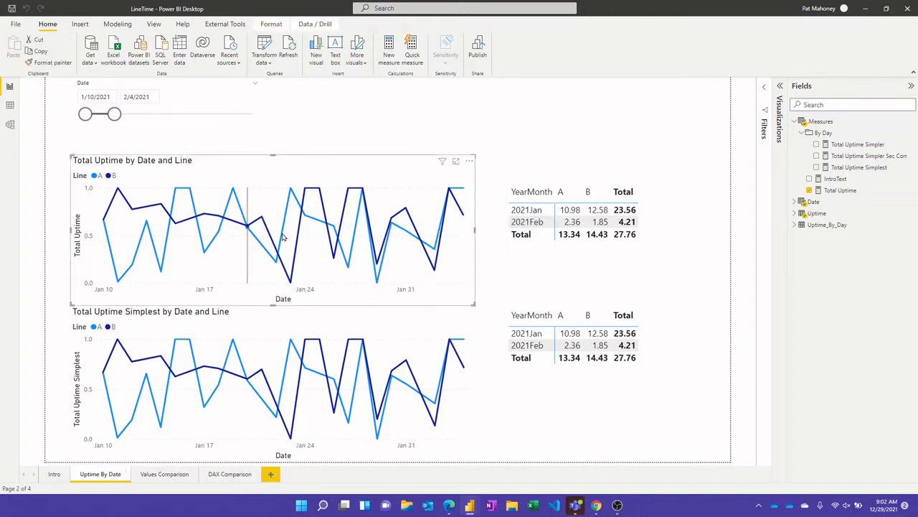
mouse_move(290, 220)
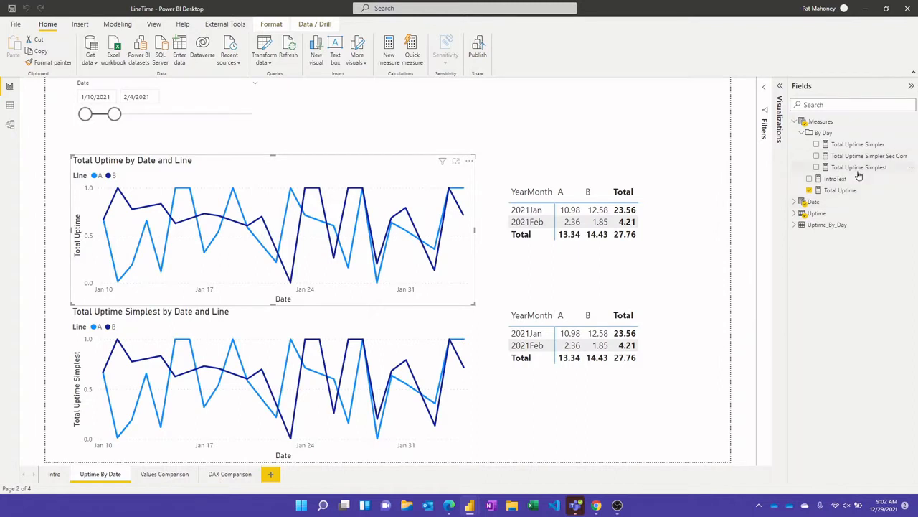
click(844, 191)
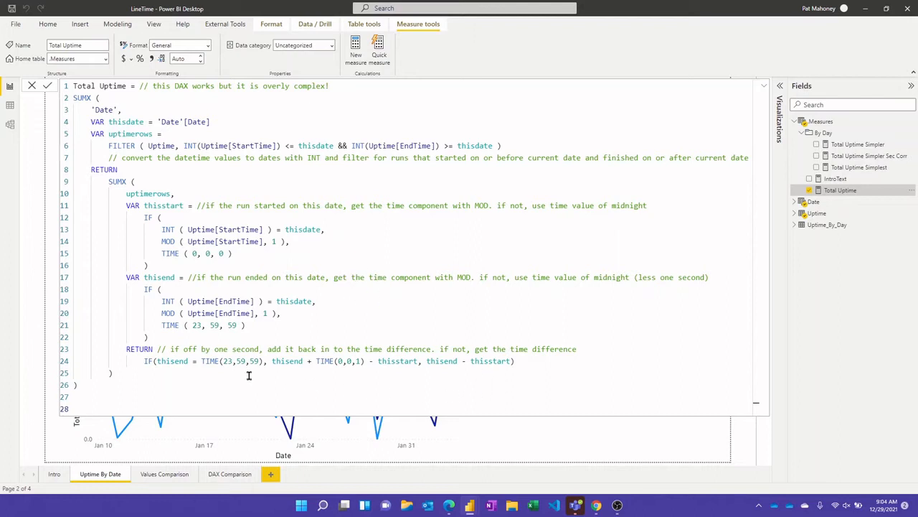
click(764, 85)
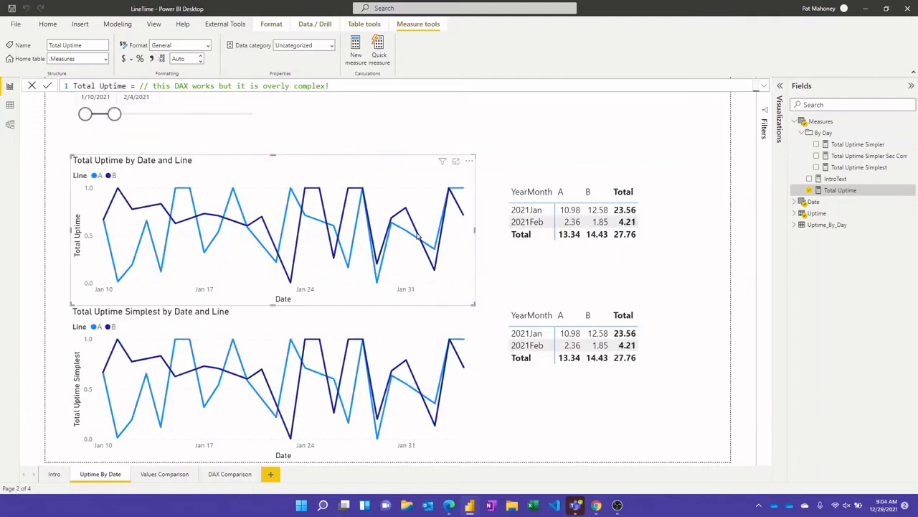
Switch to the Power Query Editor and open the Uptime_By_Day query.
mouse_move(470, 506)
click(503, 448)
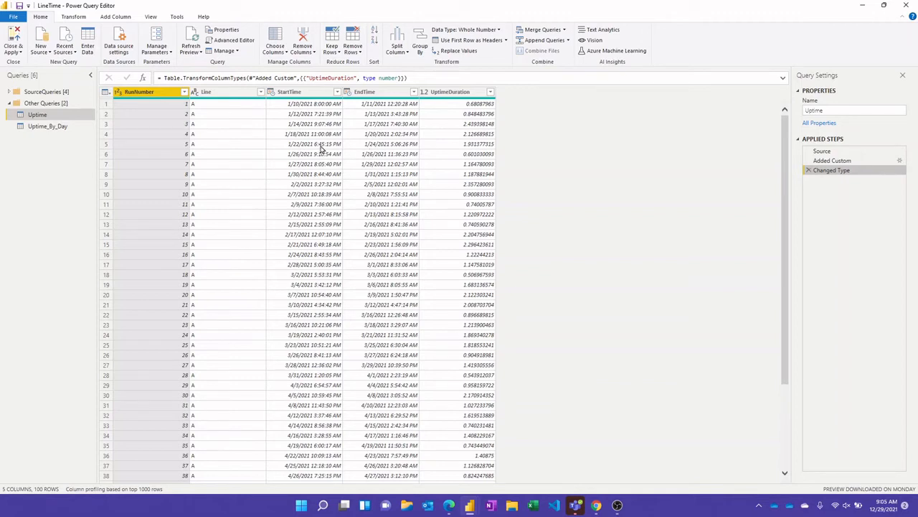
click(61, 126)
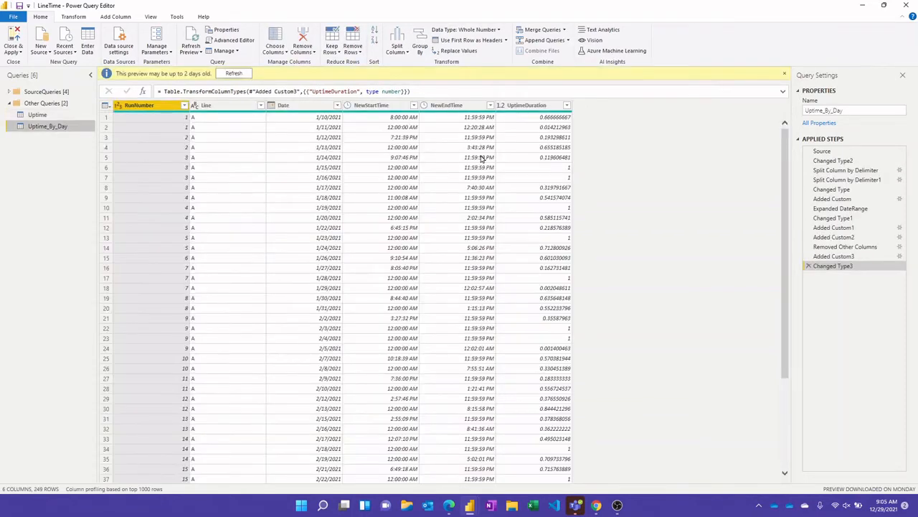
Review the Source step and the two steps that split StartTime and EndTime into separate date and time columns.
click(843, 152)
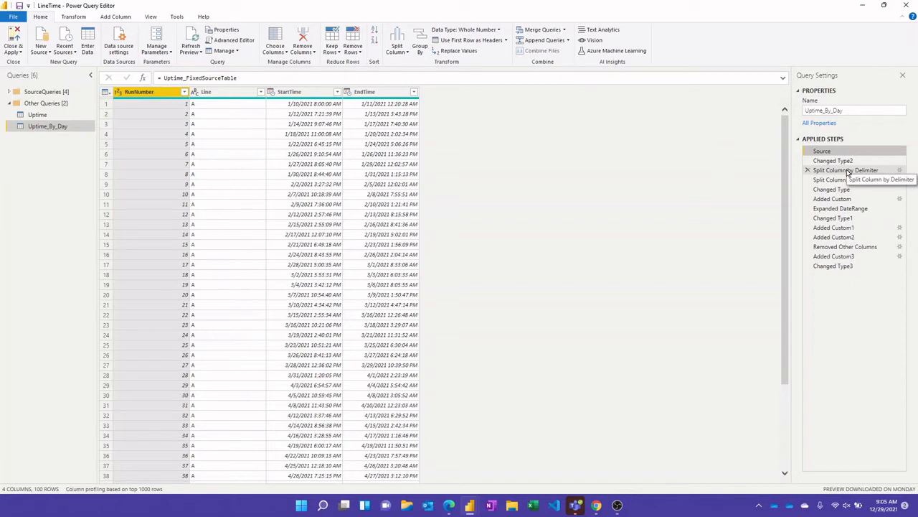
click(848, 170)
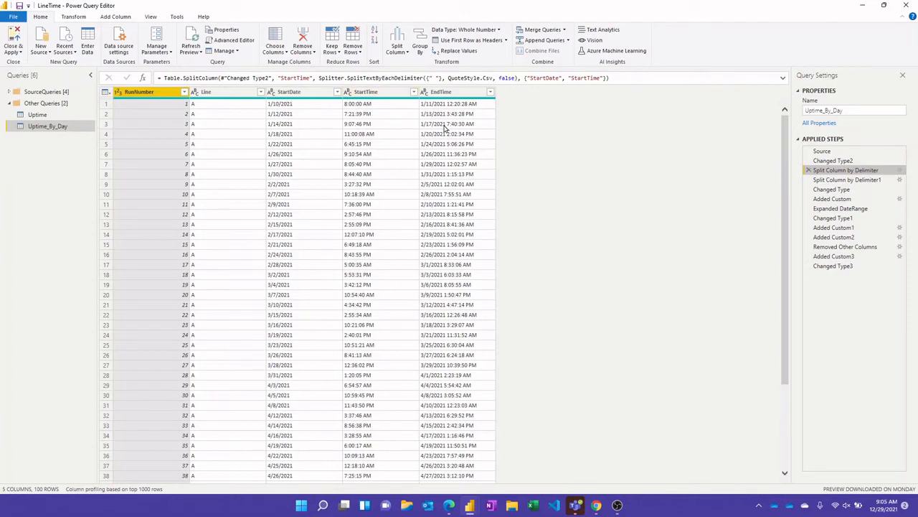
click(832, 179)
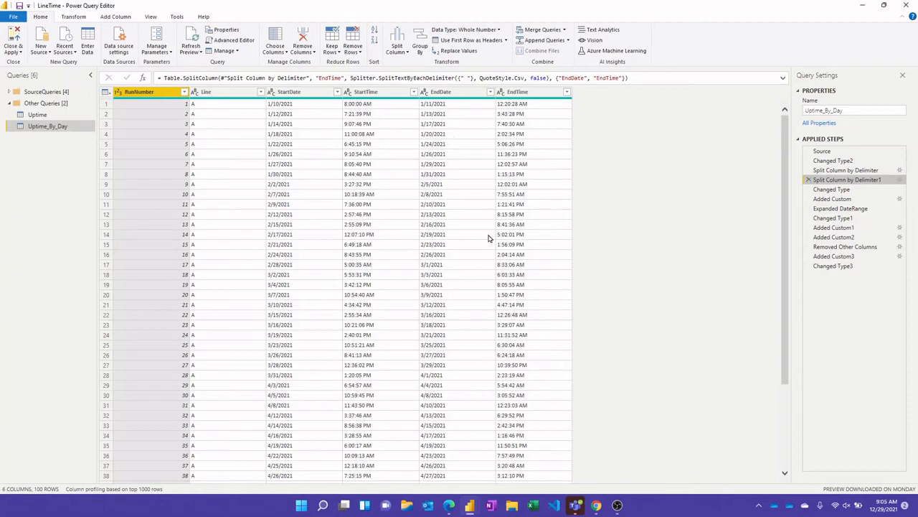
Examine the Added Custom step's Date lists for rows 1 and 3, and their expansion in the Expanded DateRange step.
click(832, 199)
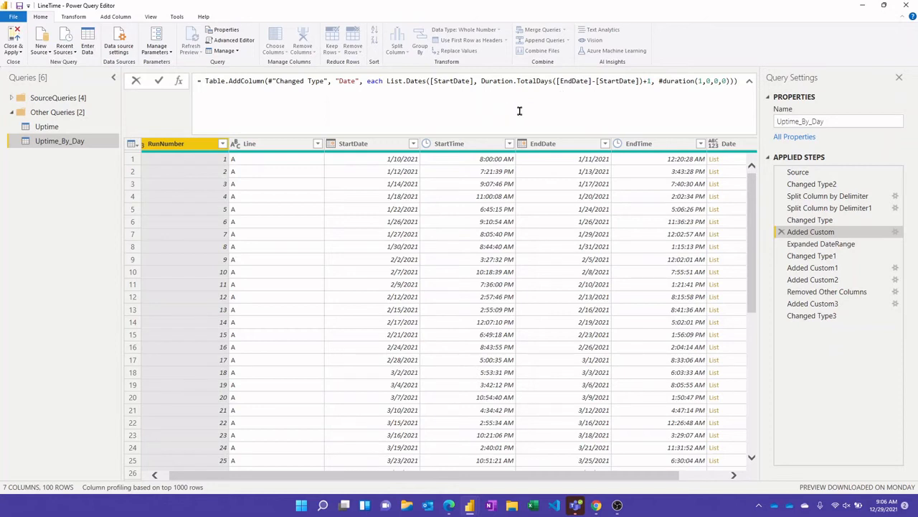
click(603, 477)
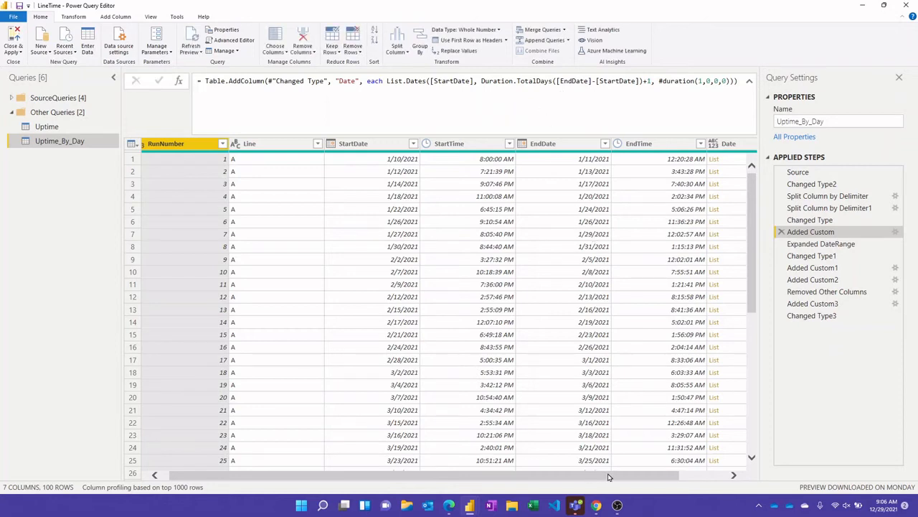
drag(635, 476, 665, 475)
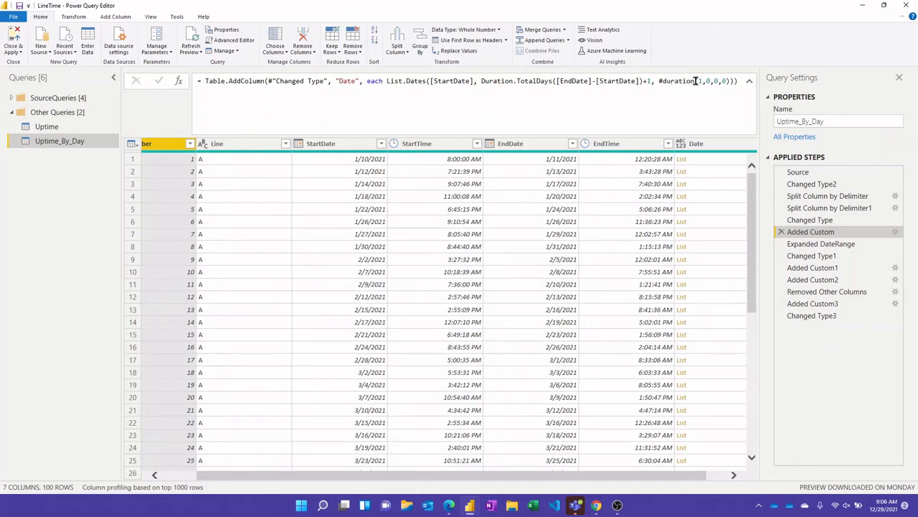
click(706, 159)
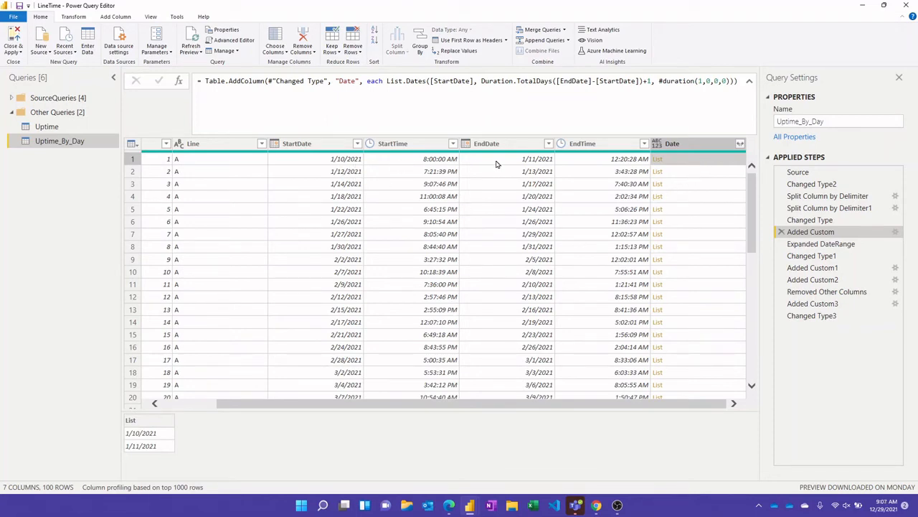
click(692, 188)
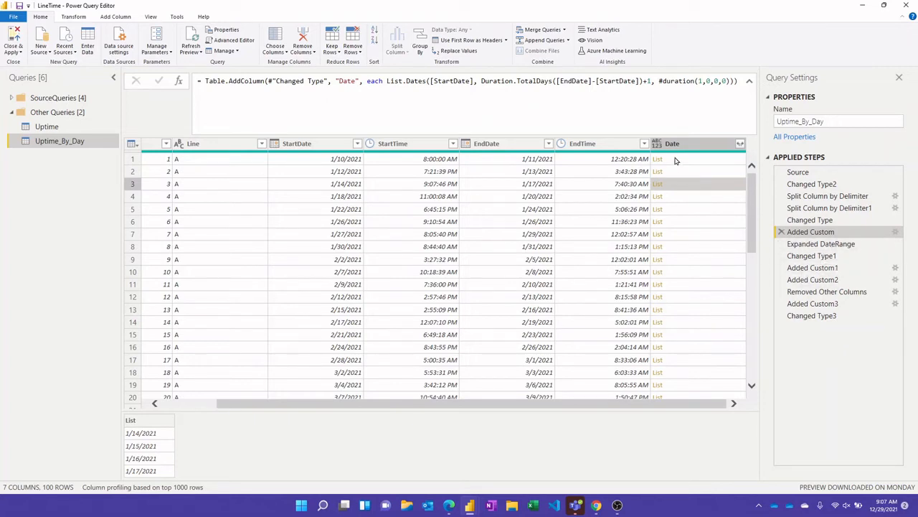
click(813, 244)
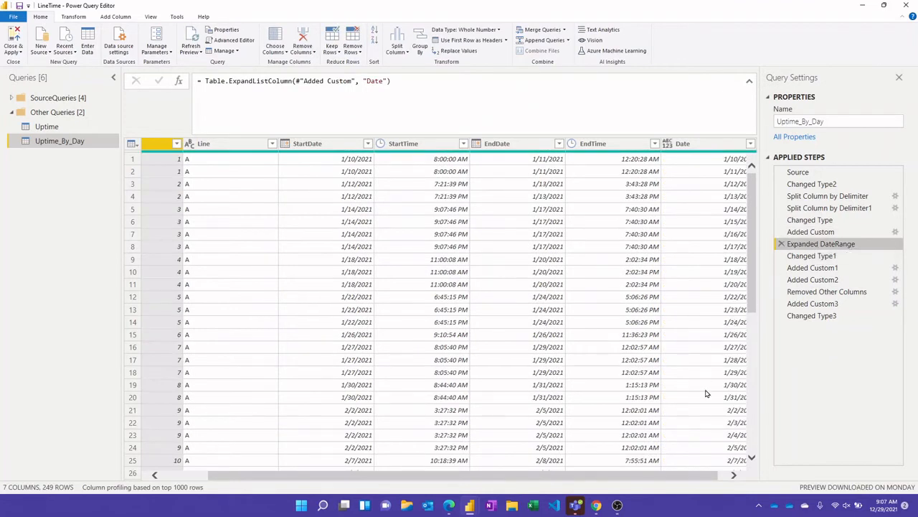
drag(684, 475, 706, 474)
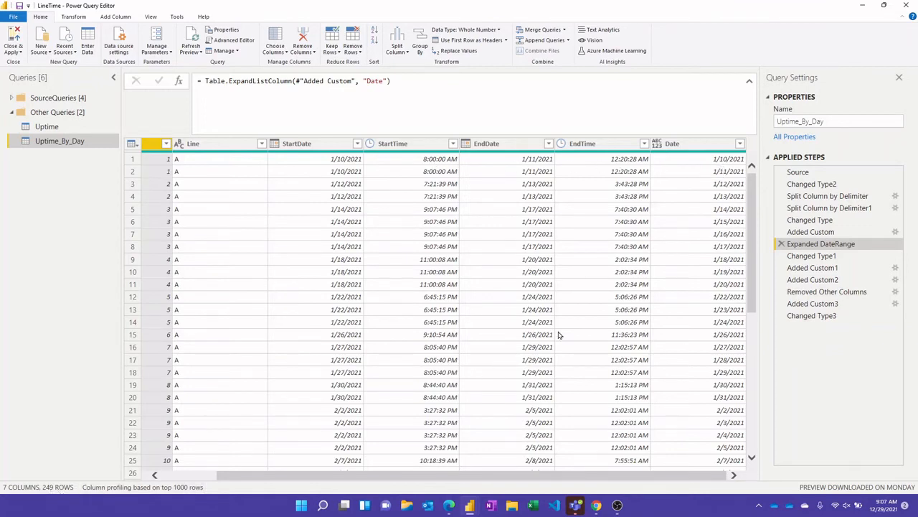
Examine the Added Custom1 and Added Custom2 steps that calculate the NewStartTime and NewEndTime columns.
click(833, 267)
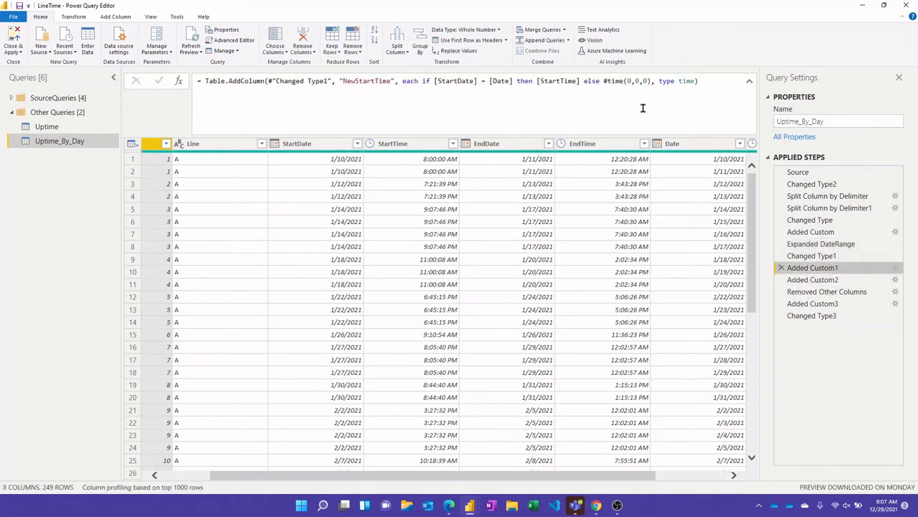
click(626, 473)
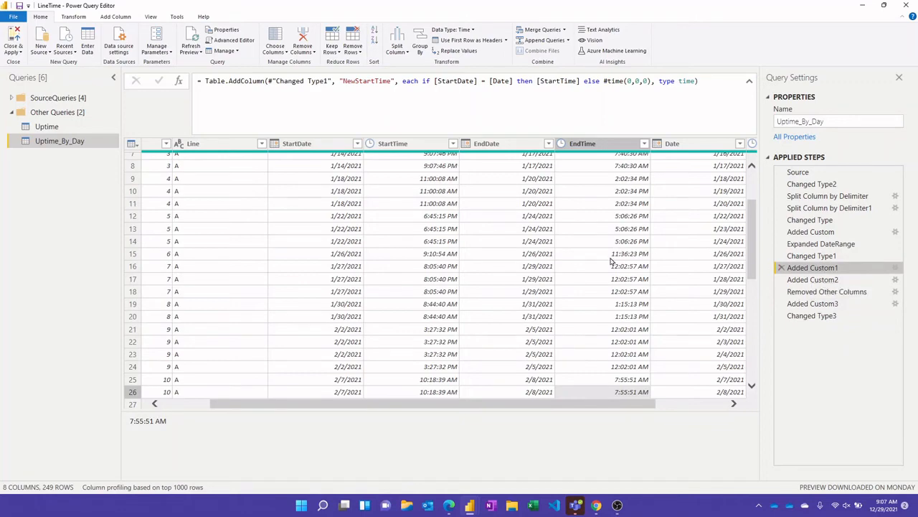
drag(568, 407, 661, 397)
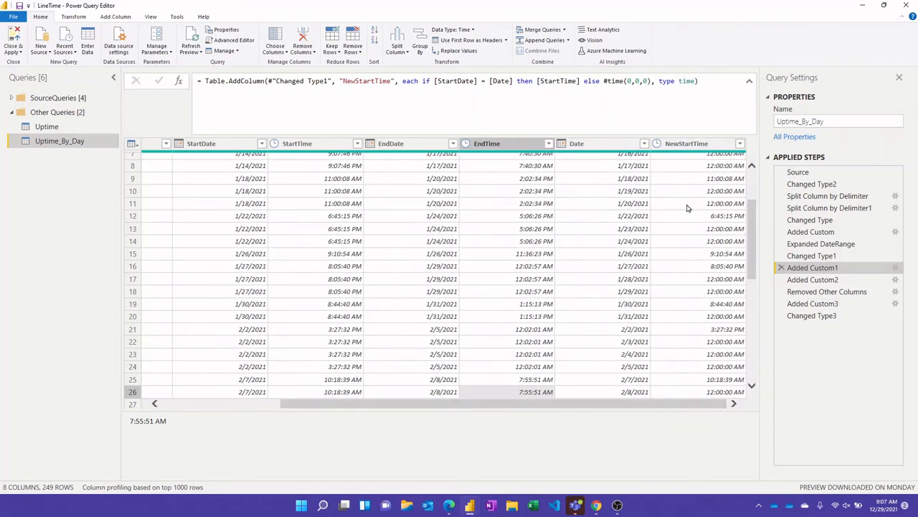
scroll(690, 208, up, 2)
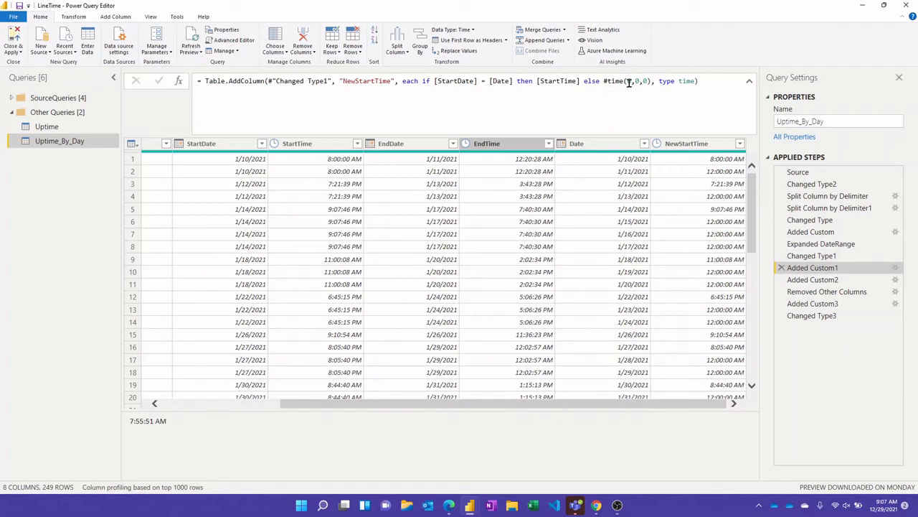
click(811, 279)
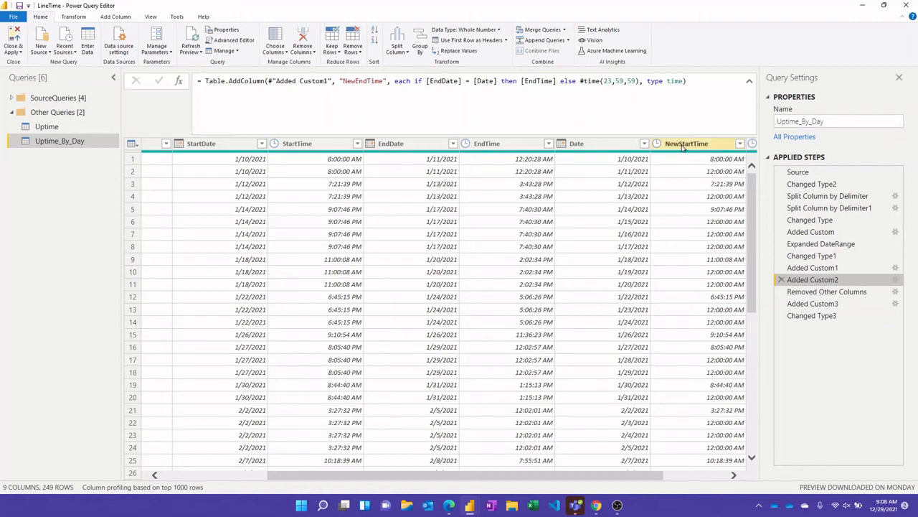
Review the Removed Other Columns step, the UptimeDuration calculation in Added Custom3, and its number conversion in Changed Type3.
click(822, 293)
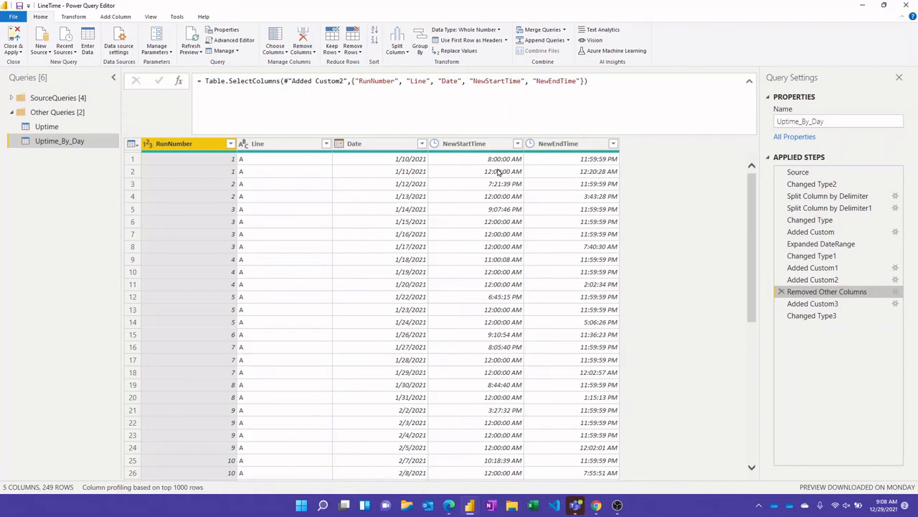
click(813, 304)
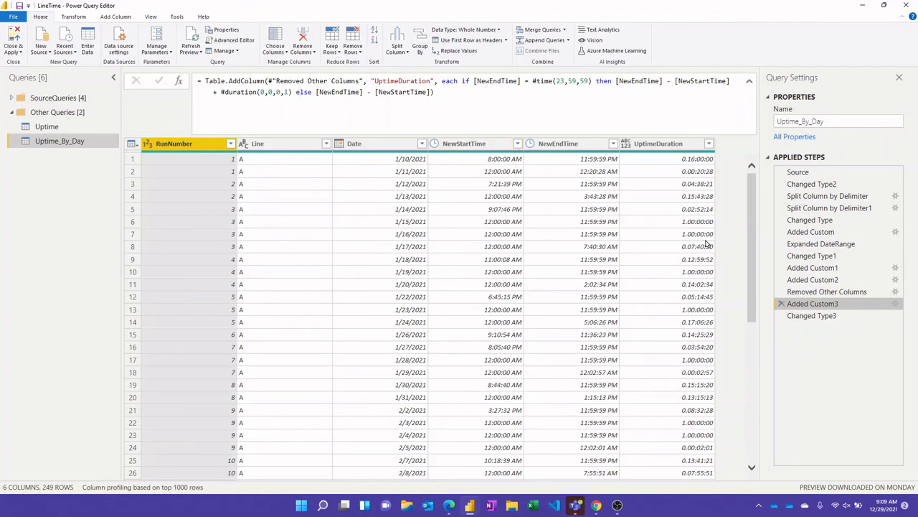
click(823, 318)
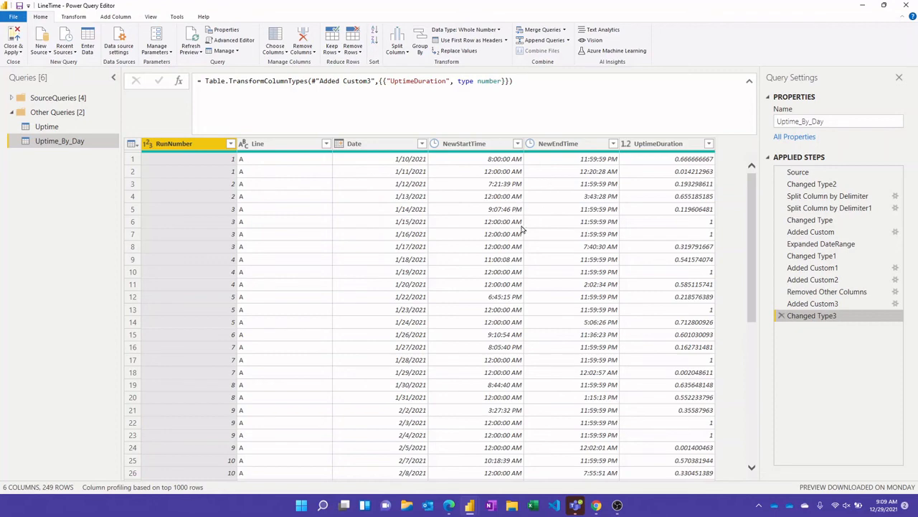
Switch back to the Power BI Desktop report and select the Total Uptime Simplest by Date and Line chart.
mouse_move(470, 505)
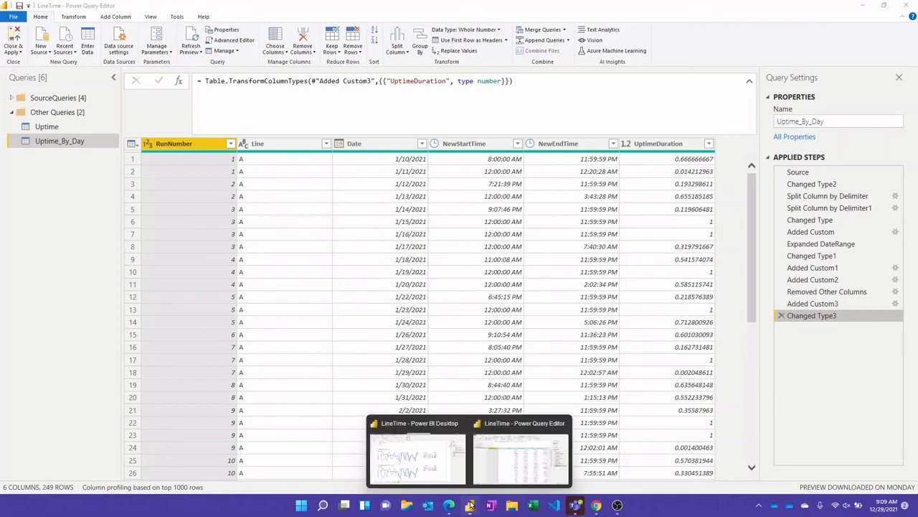
click(440, 458)
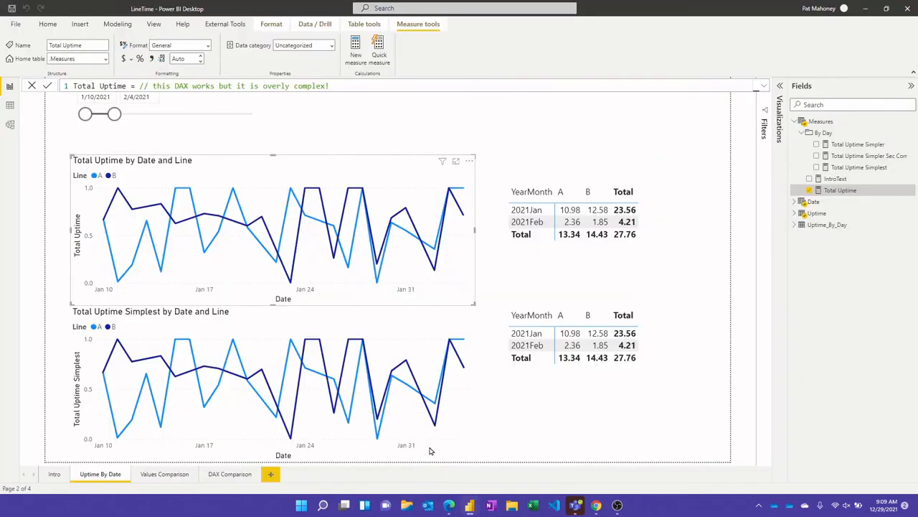
click(472, 405)
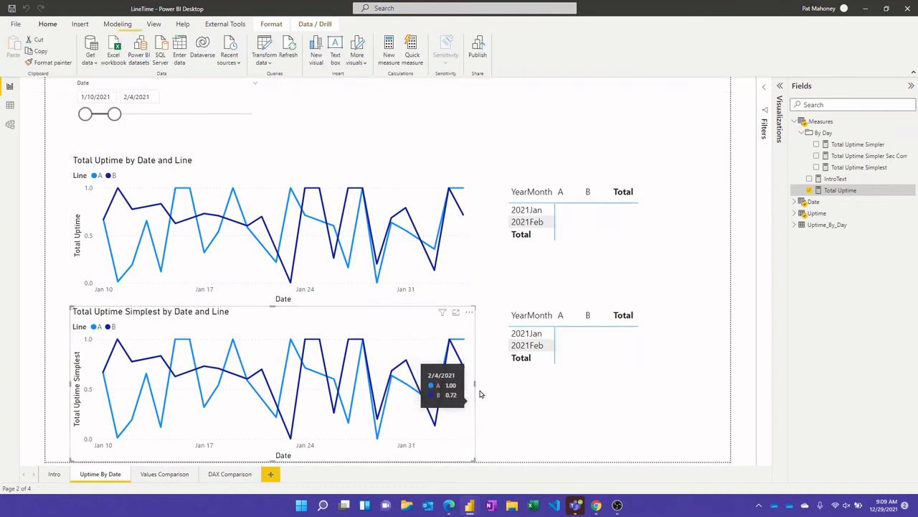
View the Improved Model diagram relating Date to Uptime_By_Day, and return to the report page.
click(10, 124)
click(181, 473)
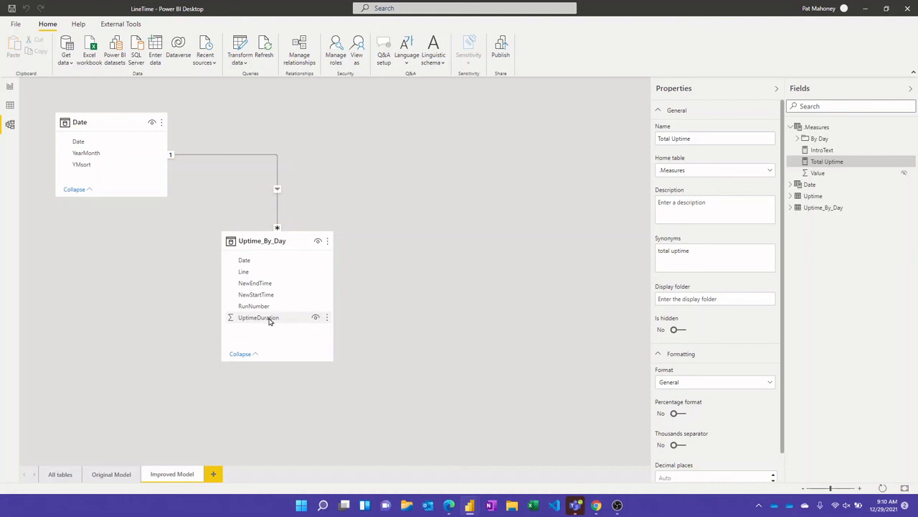
click(11, 89)
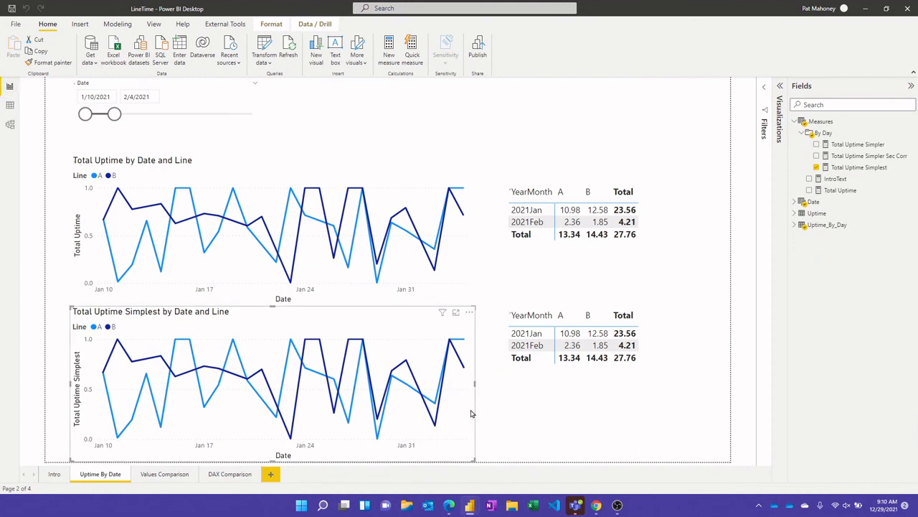
Examine the Total Uptime Simplest measure's SUM formula and open the DAX Comparison page to compare it with Total Uptime.
click(860, 168)
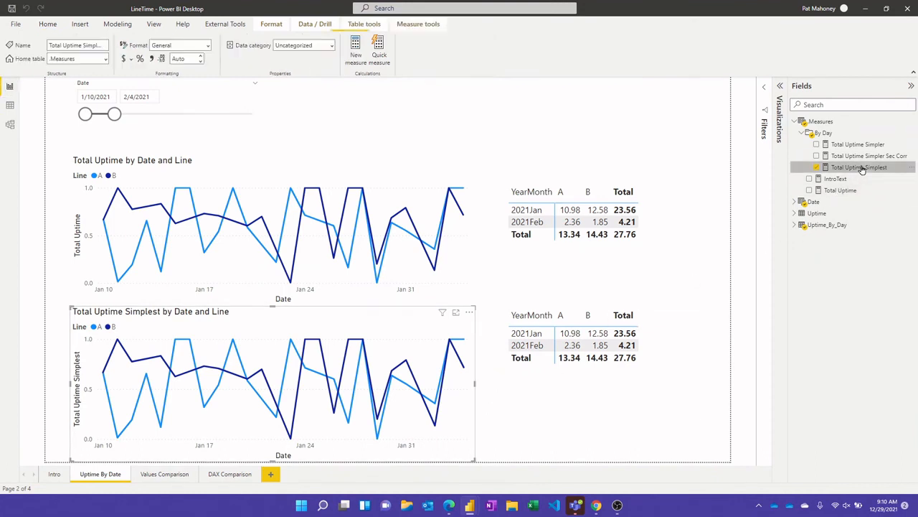
click(764, 85)
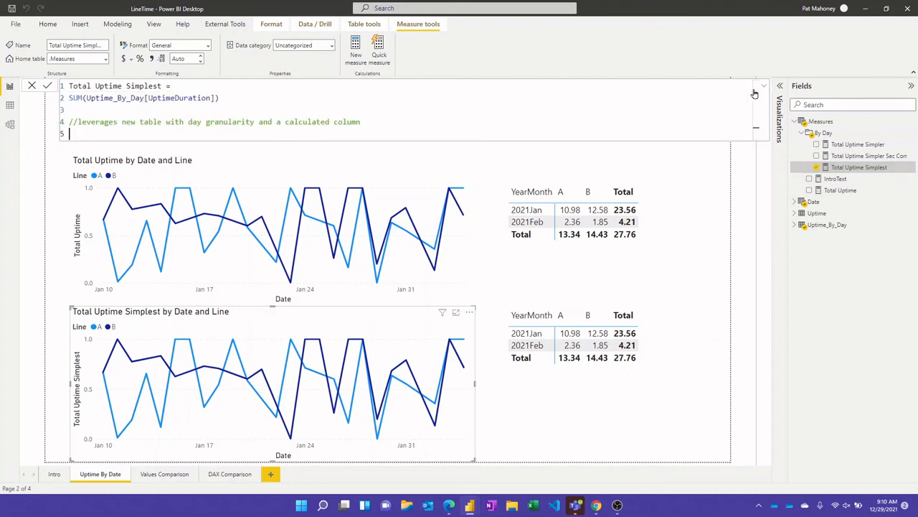
drag(219, 98, 61, 104)
click(243, 107)
click(234, 474)
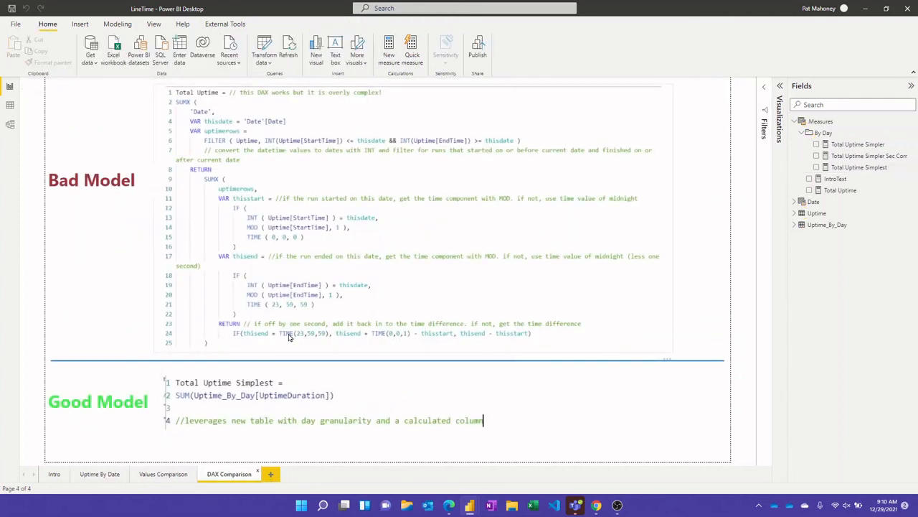